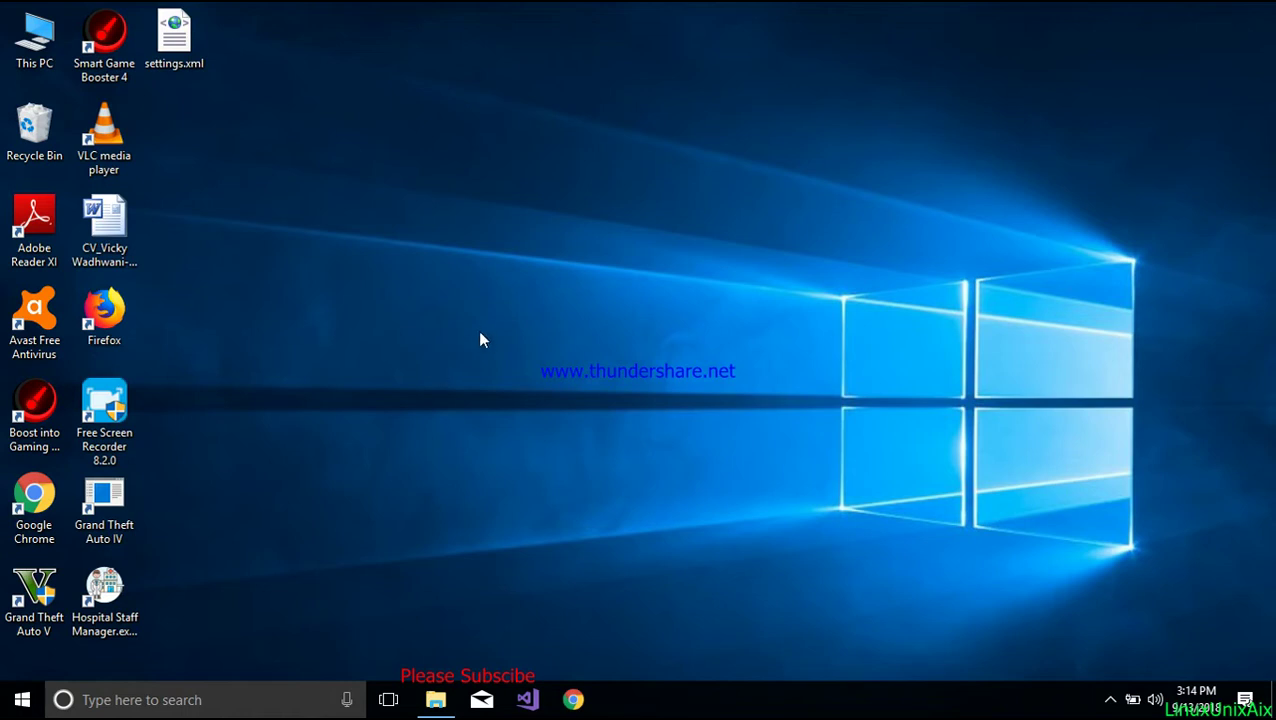
Check the free space of the local drives under This PC in File Explorer, and close the window.
right_click(519, 255)
left_click(565, 310)
left_click(433, 700)
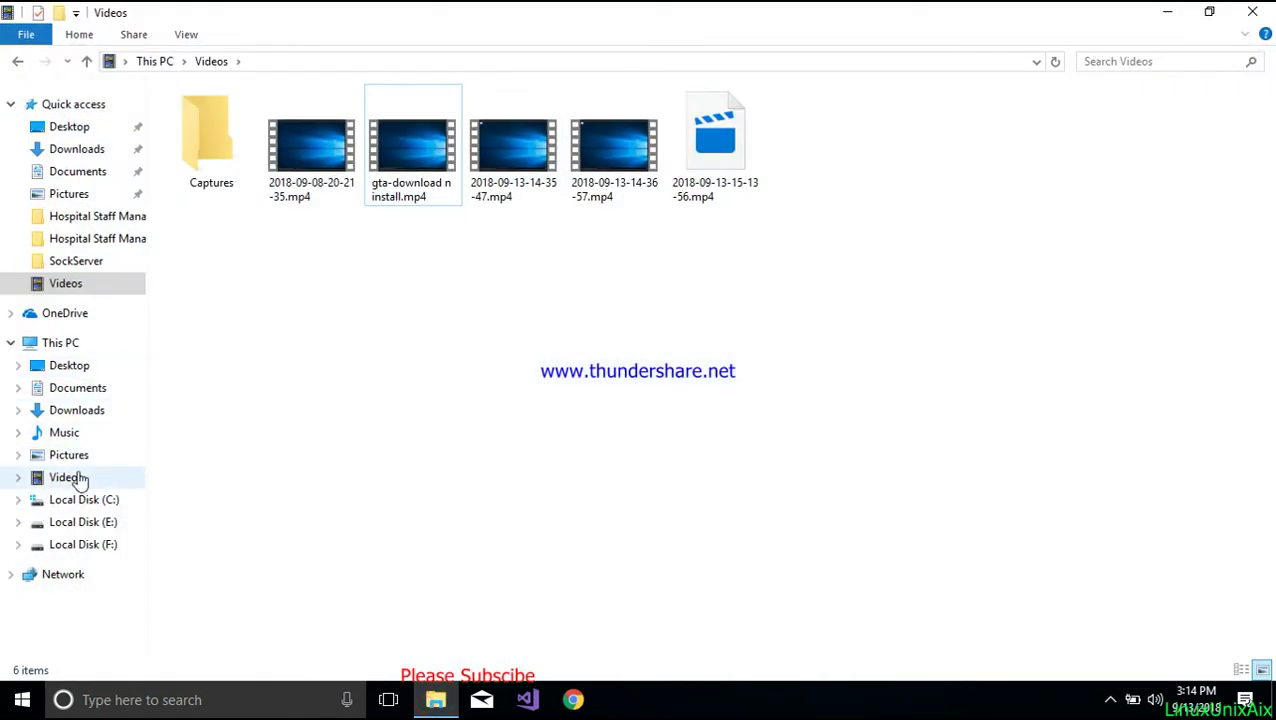
left_click(85, 345)
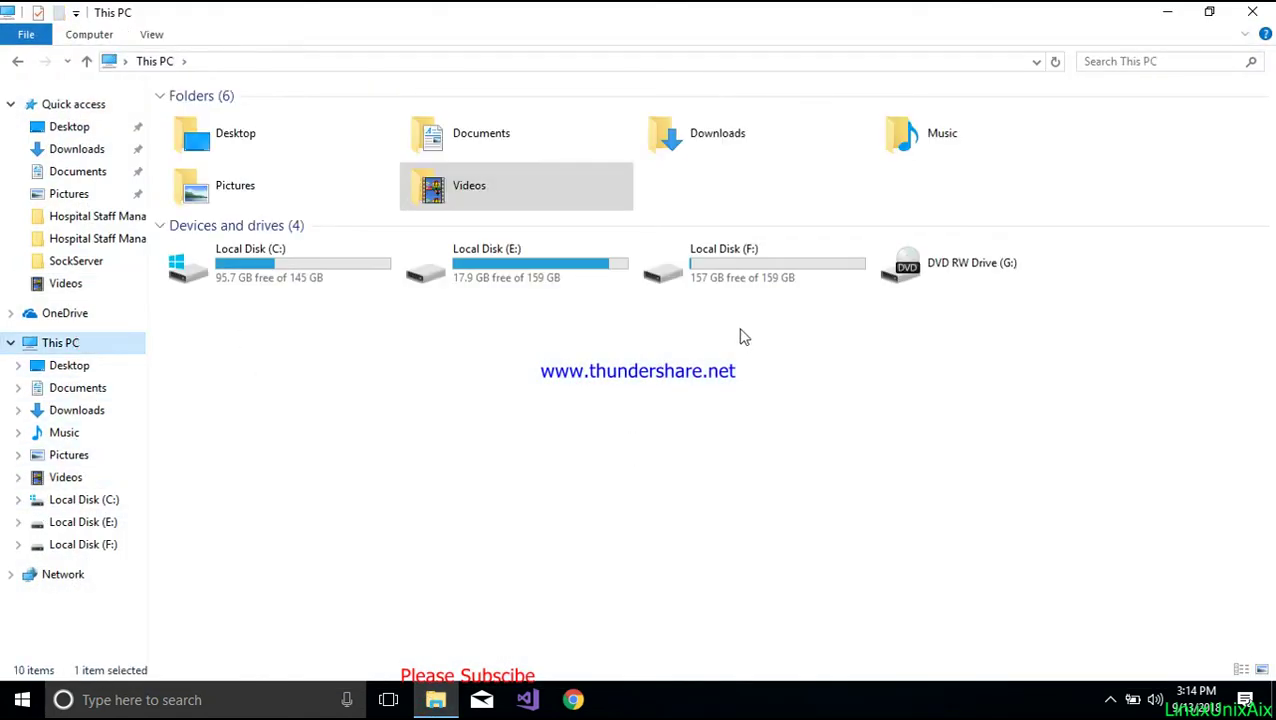
left_click(490, 258)
left_click(733, 265)
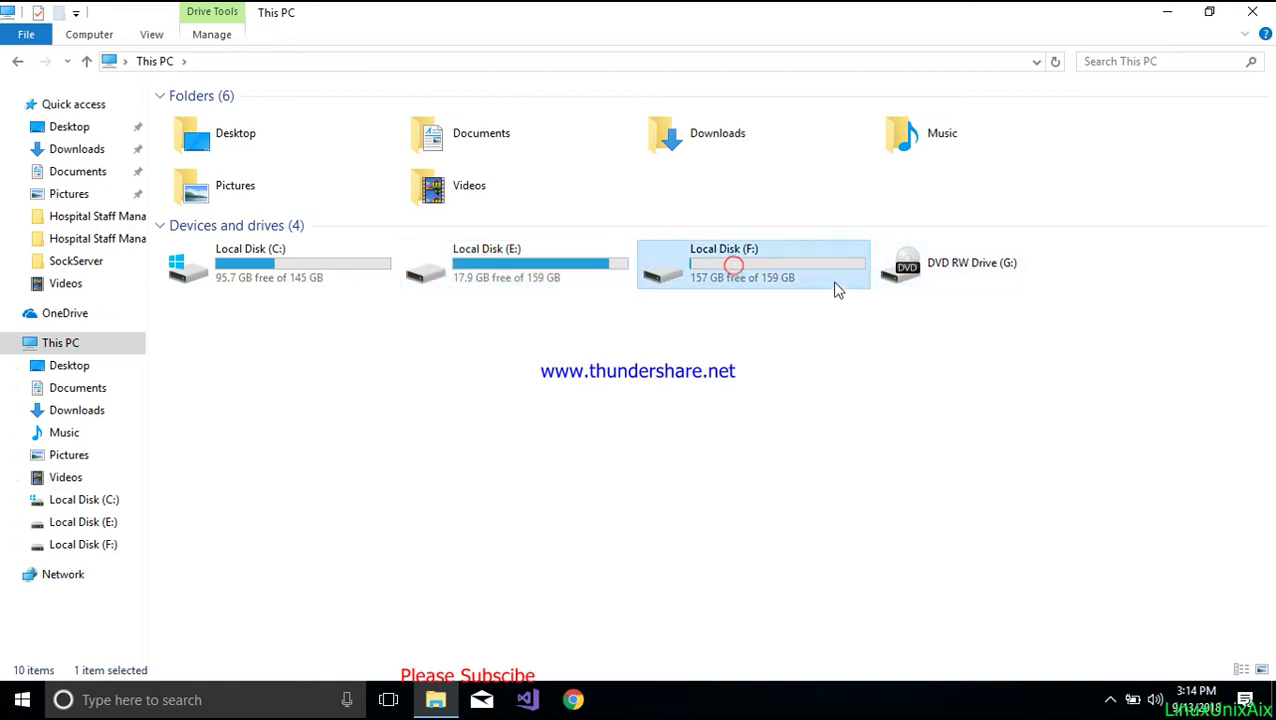
left_click(703, 277)
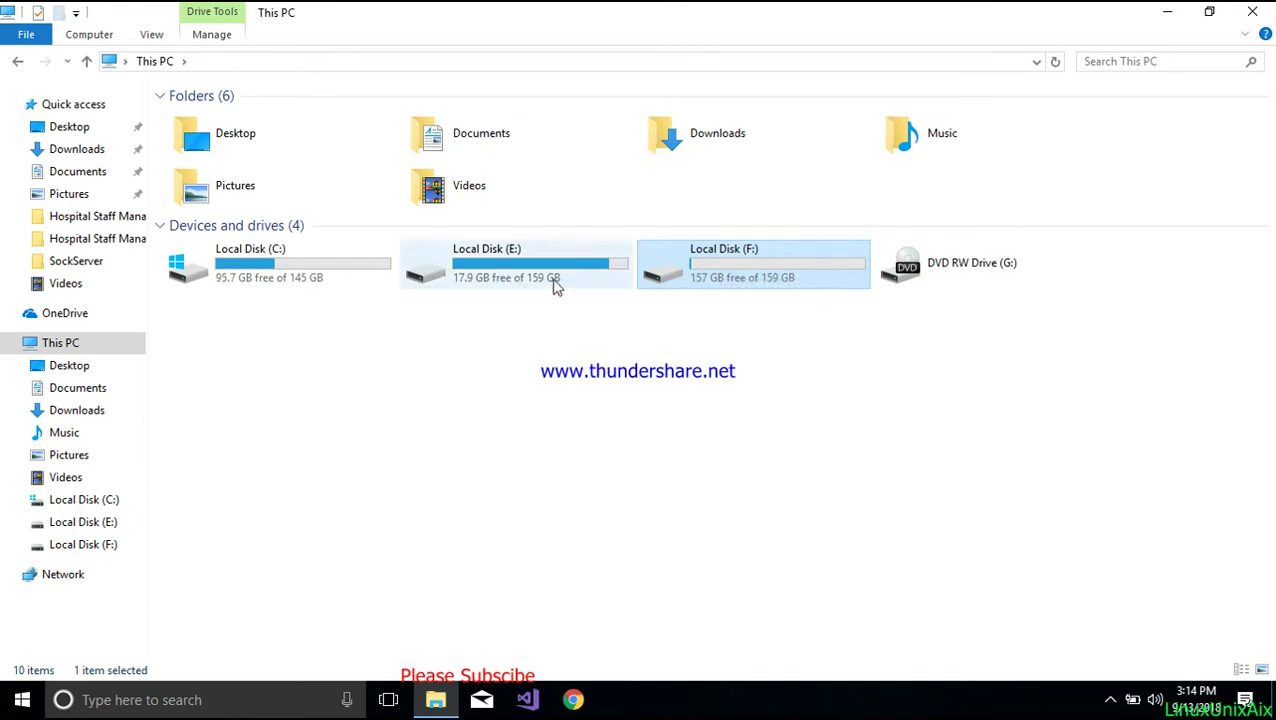
left_click(741, 276)
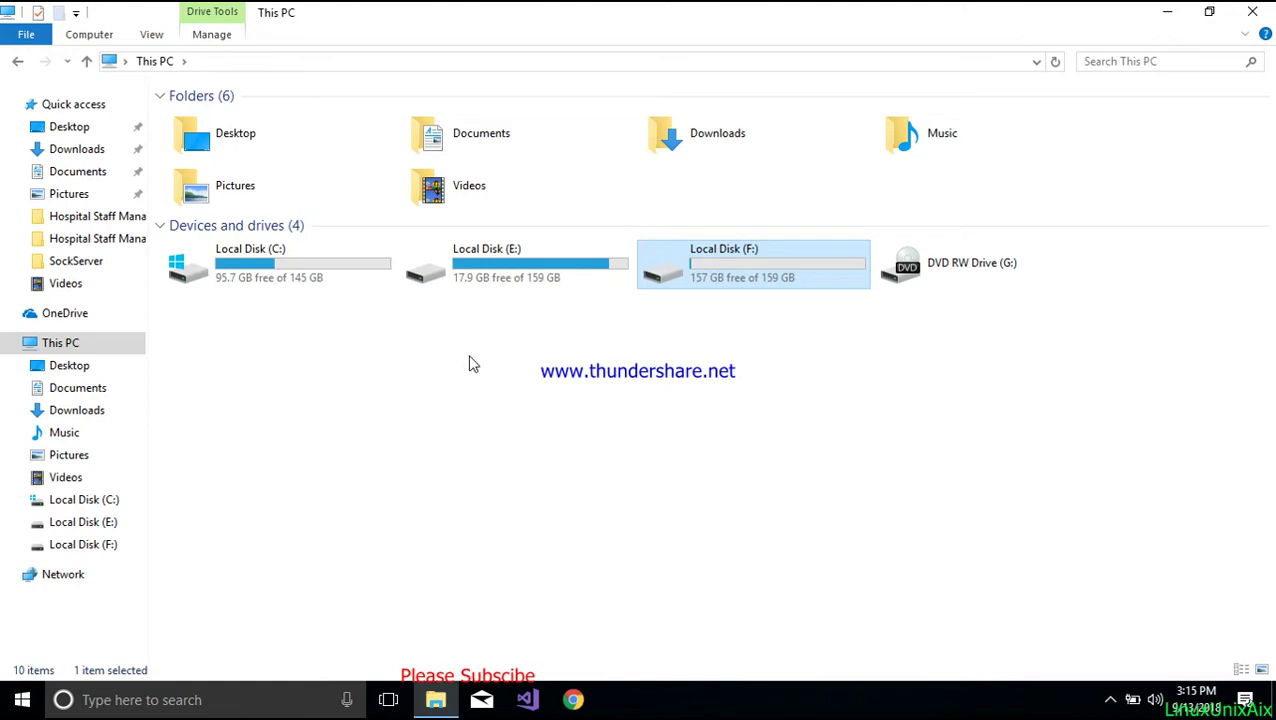
left_click(1272, 16)
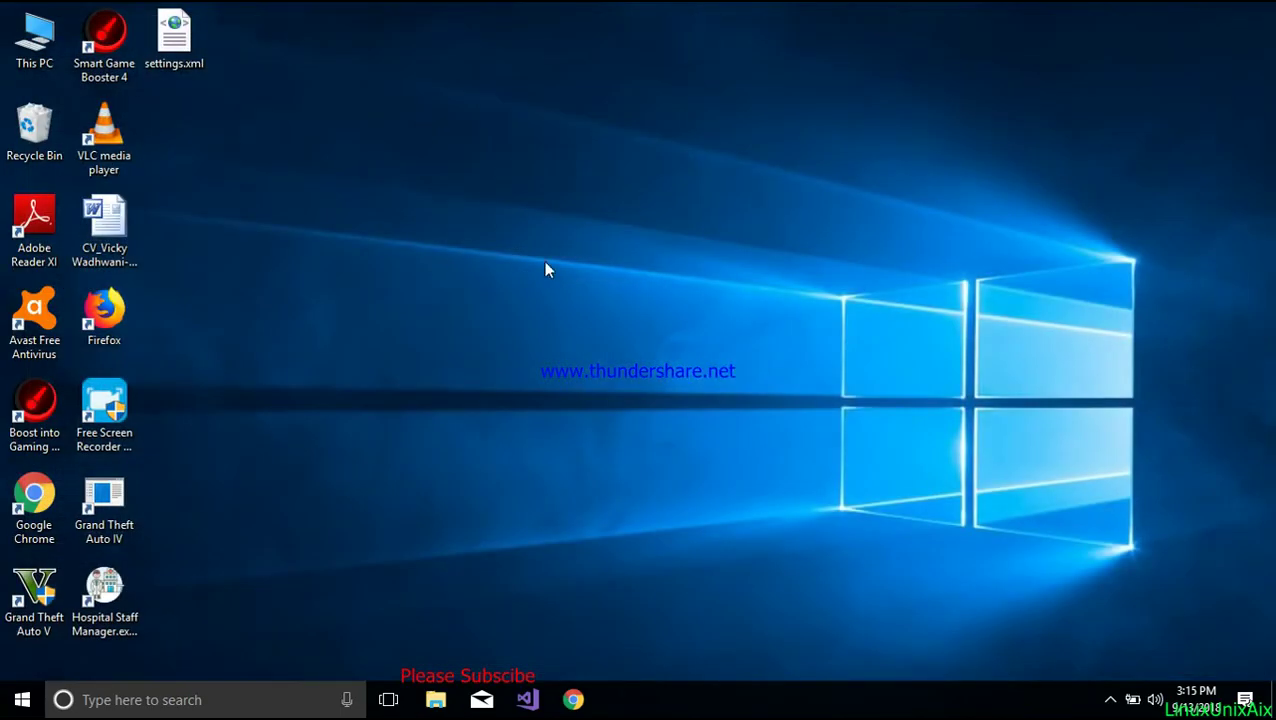
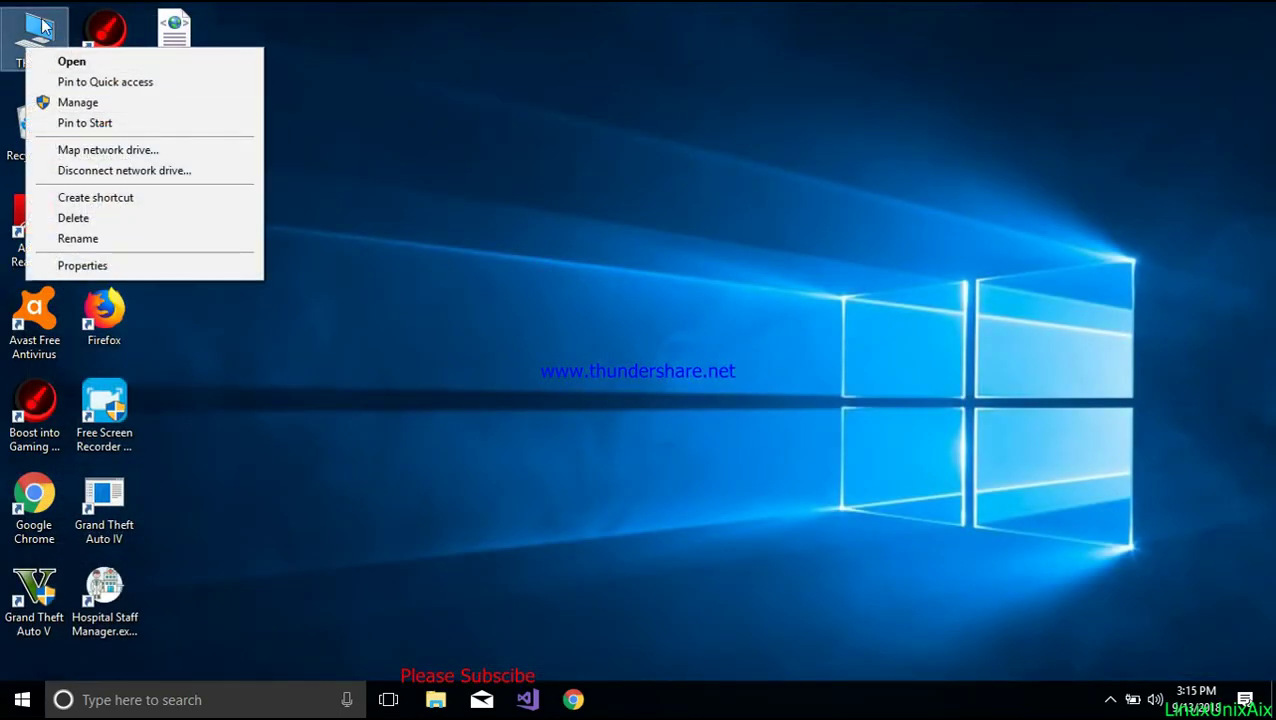
Open the Virtual Memory settings through This PC's advanced system settings and performance options.
left_click(104, 266)
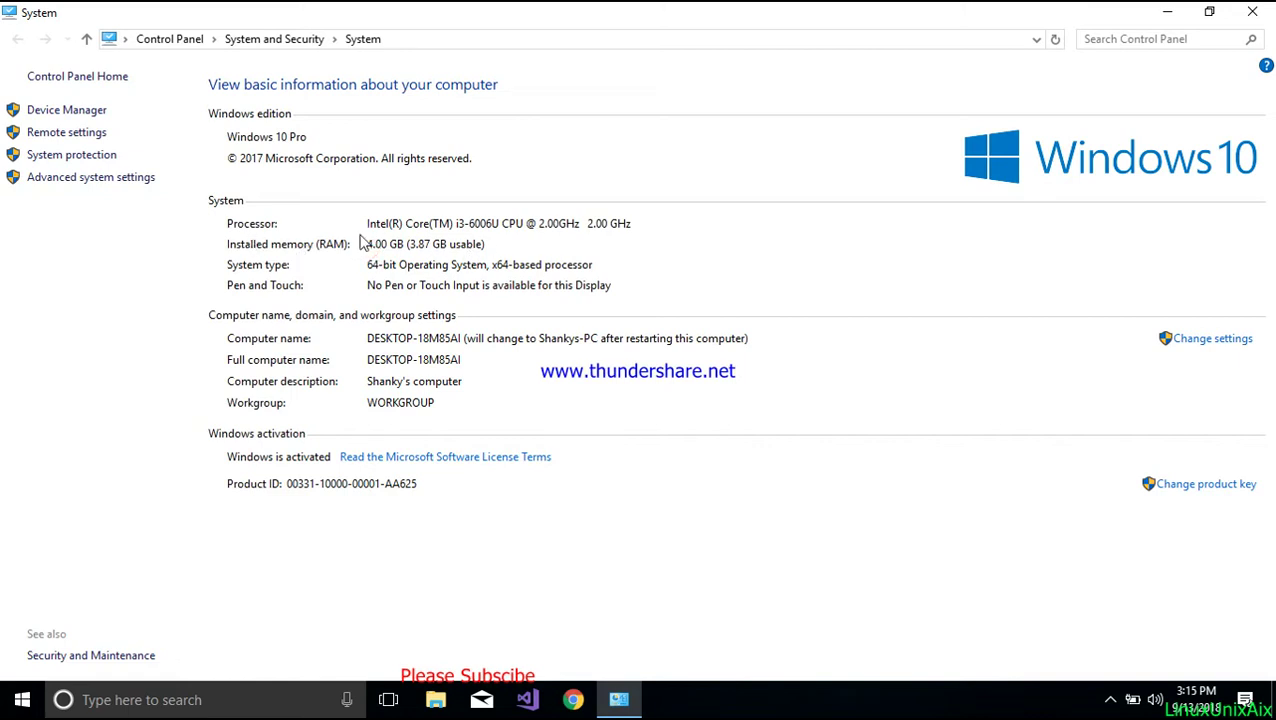
left_click(92, 183)
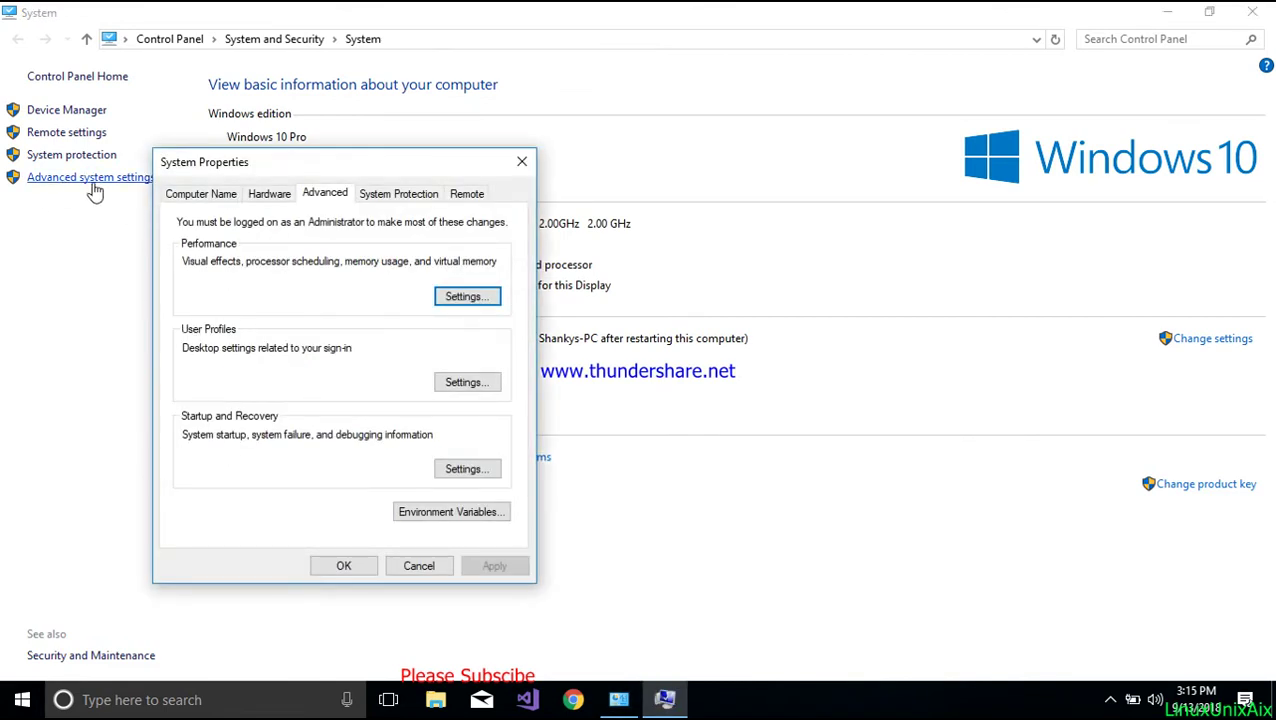
left_click_drag(212, 172, 330, 163)
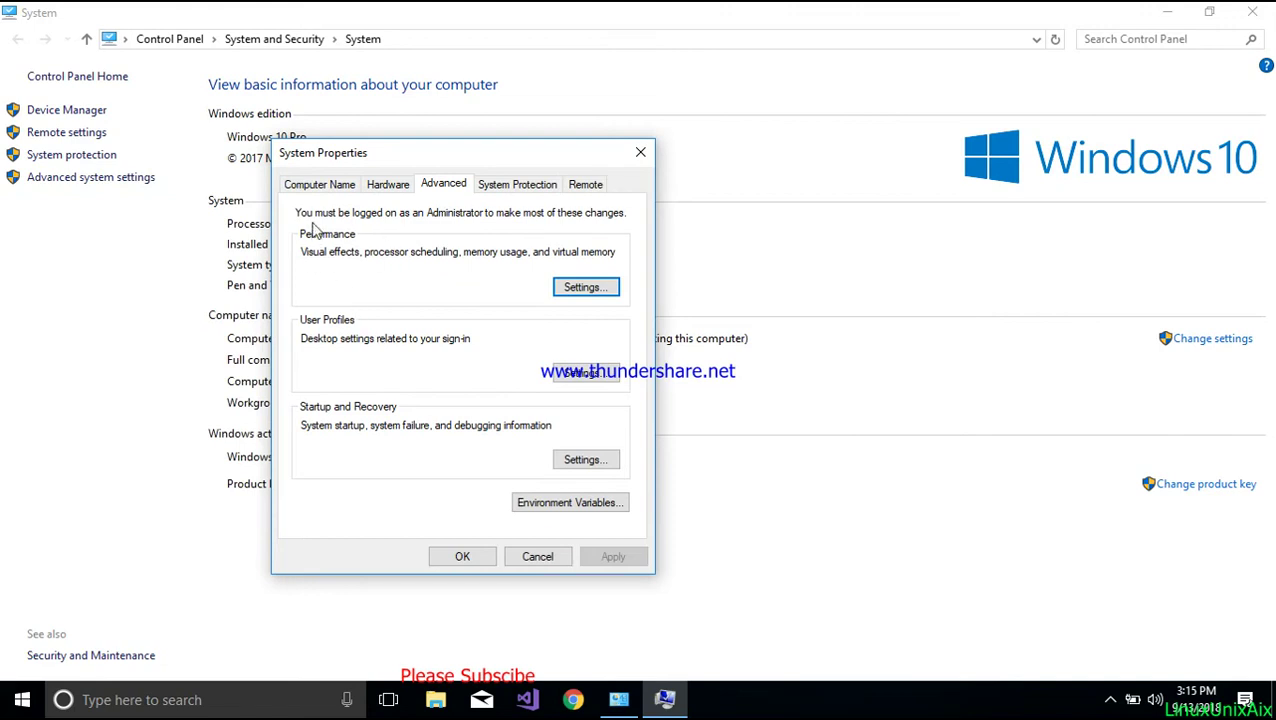
left_click(385, 190)
left_click(432, 185)
left_click(584, 298)
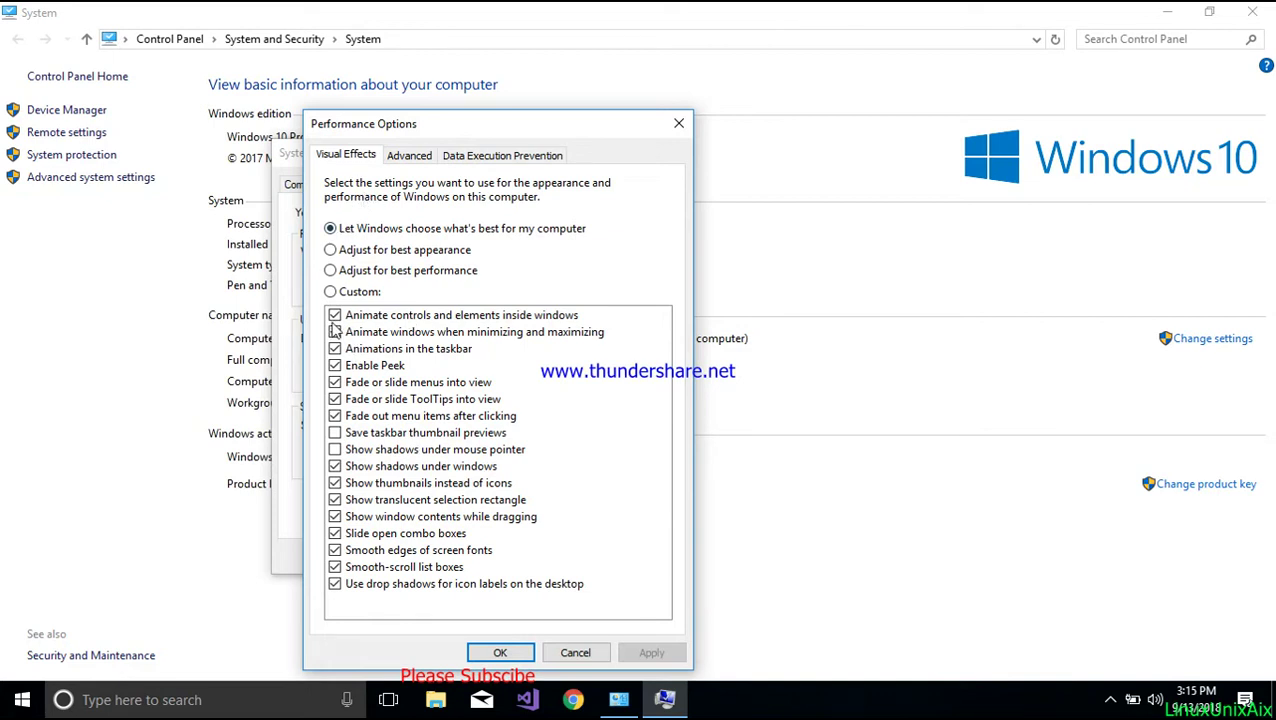
left_click(410, 156)
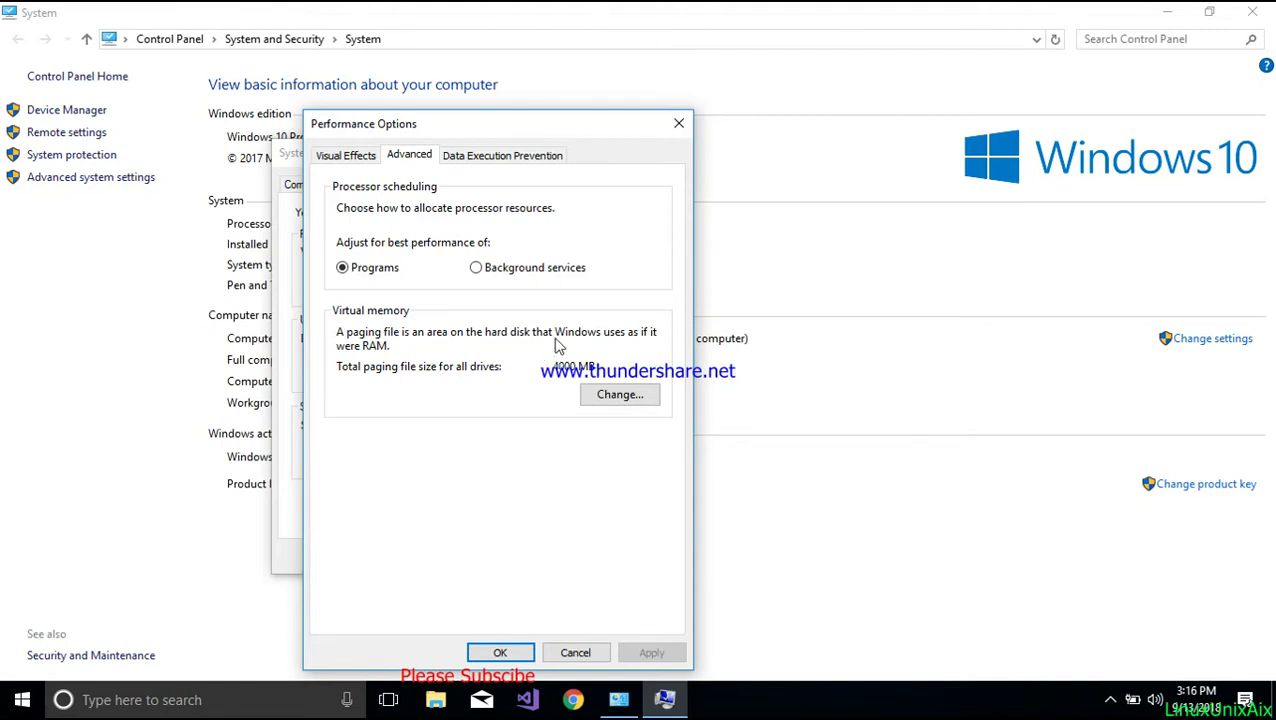
left_click(609, 395)
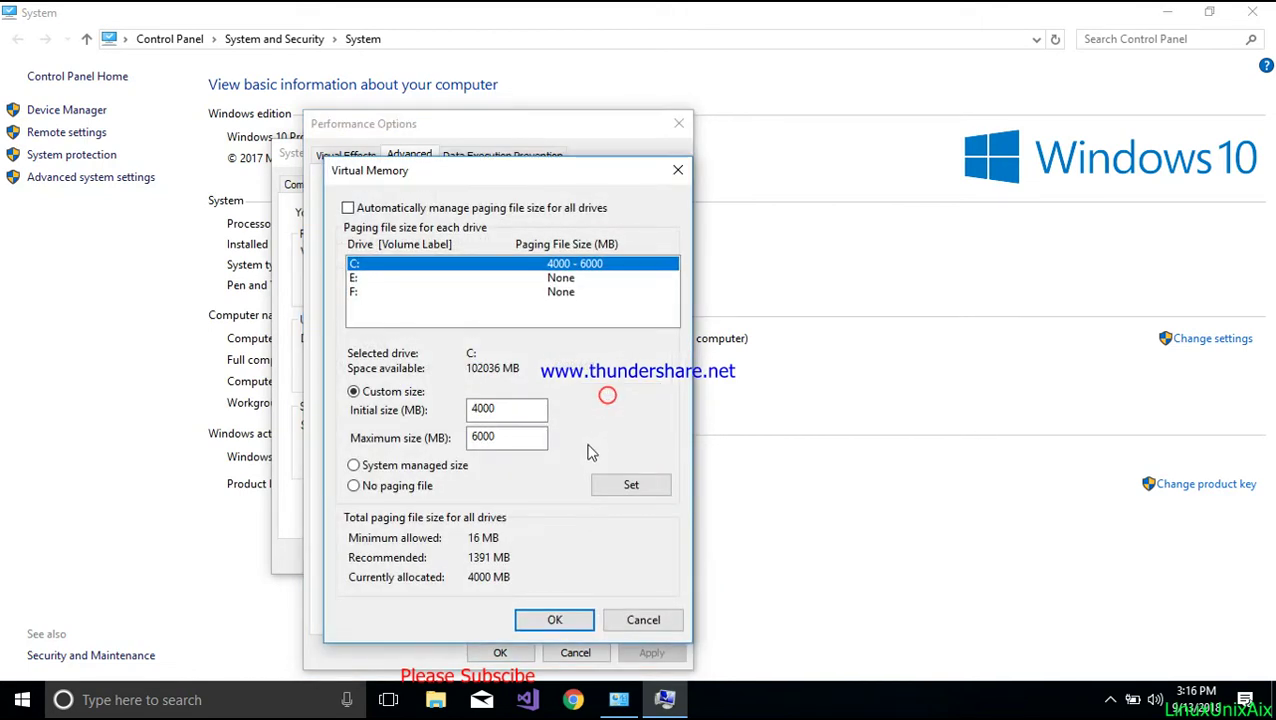
left_click_drag(425, 172, 648, 132)
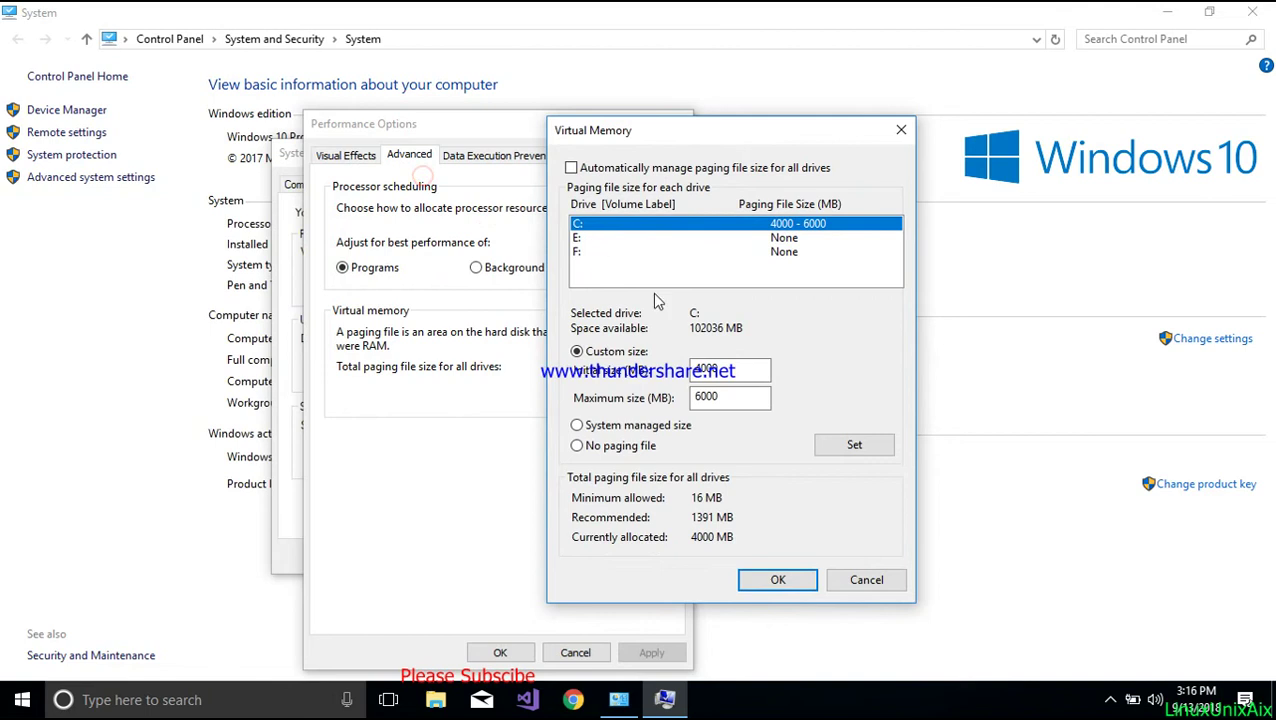
Set drive C:'s custom paging file to an initial size of 6000 MB and a maximum size of 8000 MB.
left_click(718, 371)
left_click(729, 372)
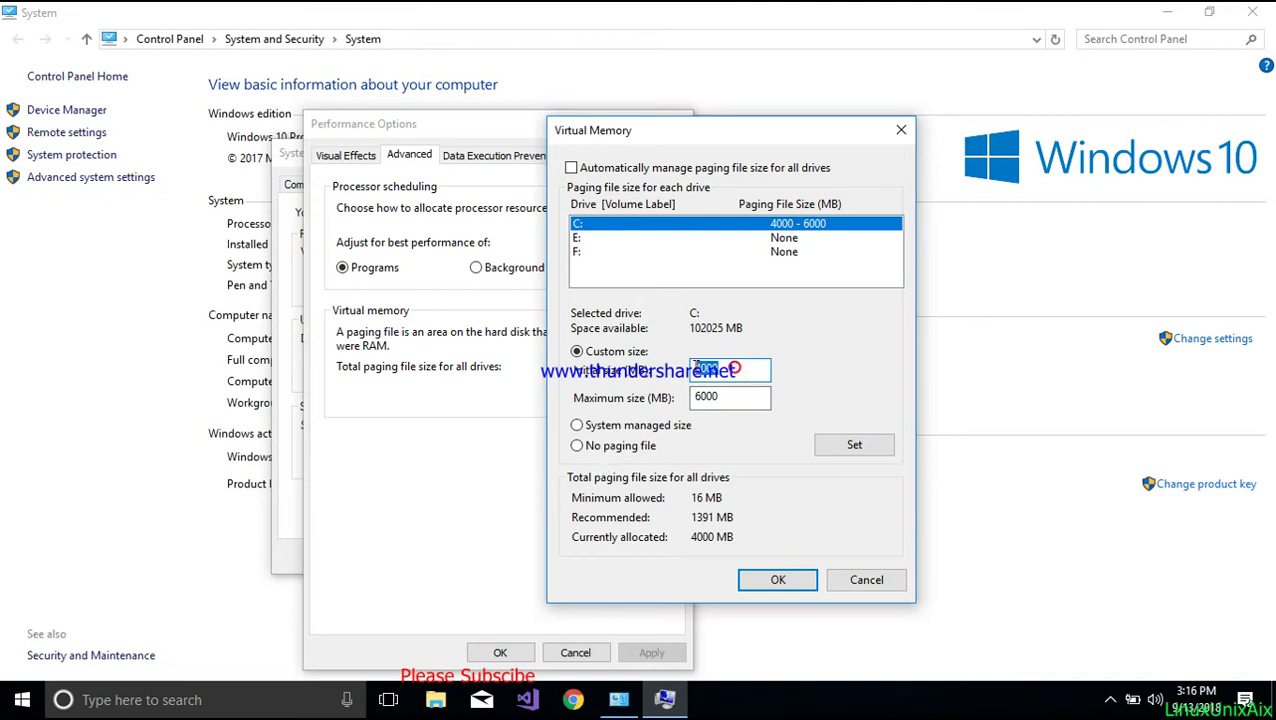
mouse_move(730, 399)
left_mouse_down()
mouse_move(655, 390)
mouse_move(742, 367)
mouse_move(651, 388)
left_mouse_up()
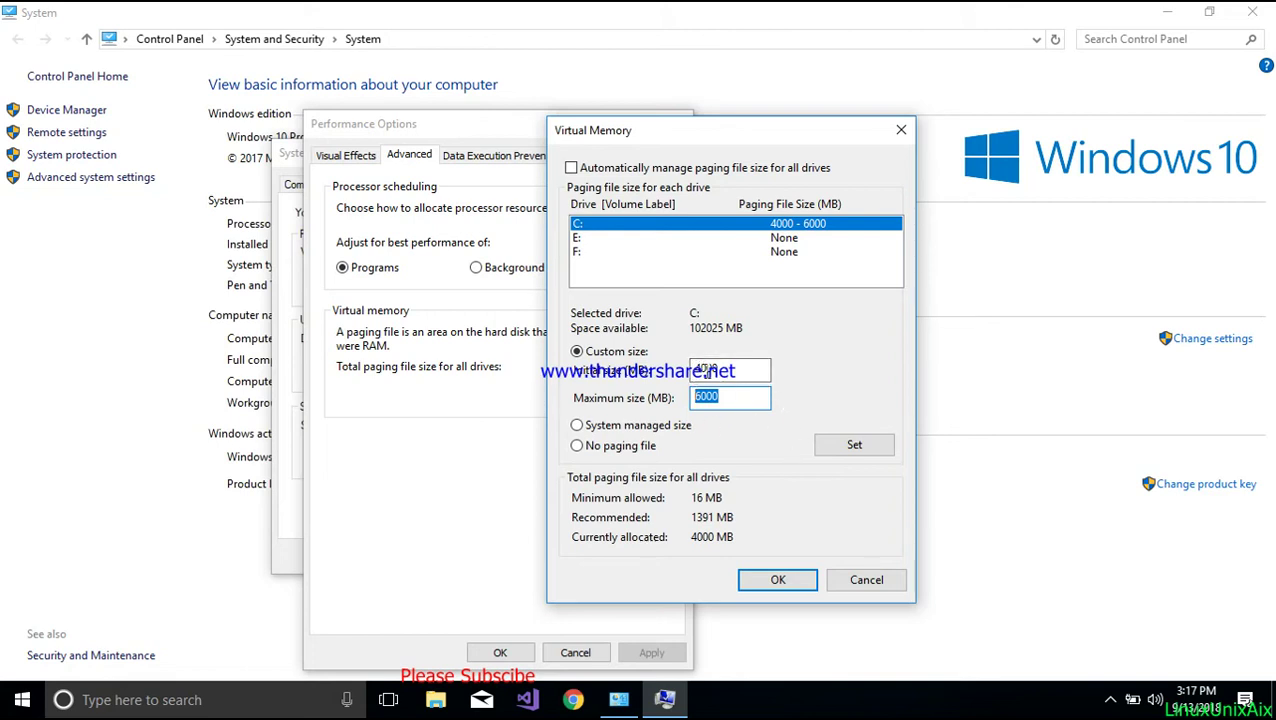
key("shift+Tab")
type("6")
left_click(705, 397)
key("shift+Home")
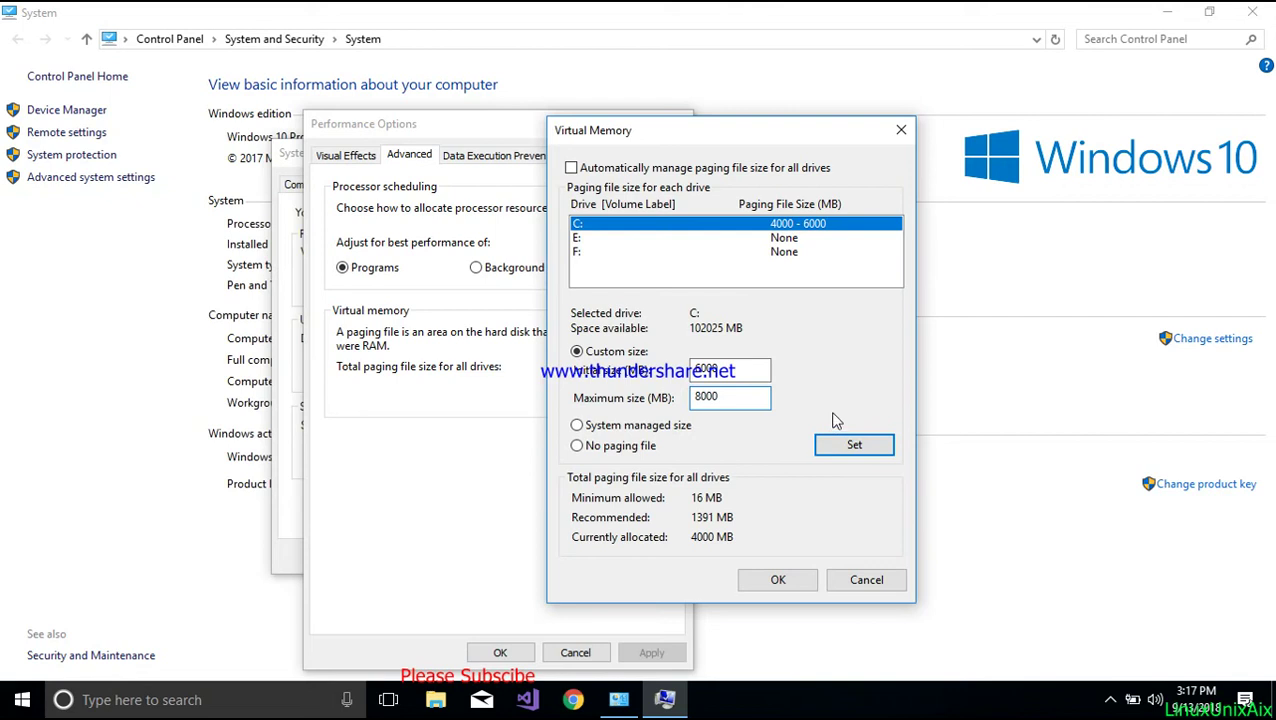
left_click(843, 444)
left_click(840, 443)
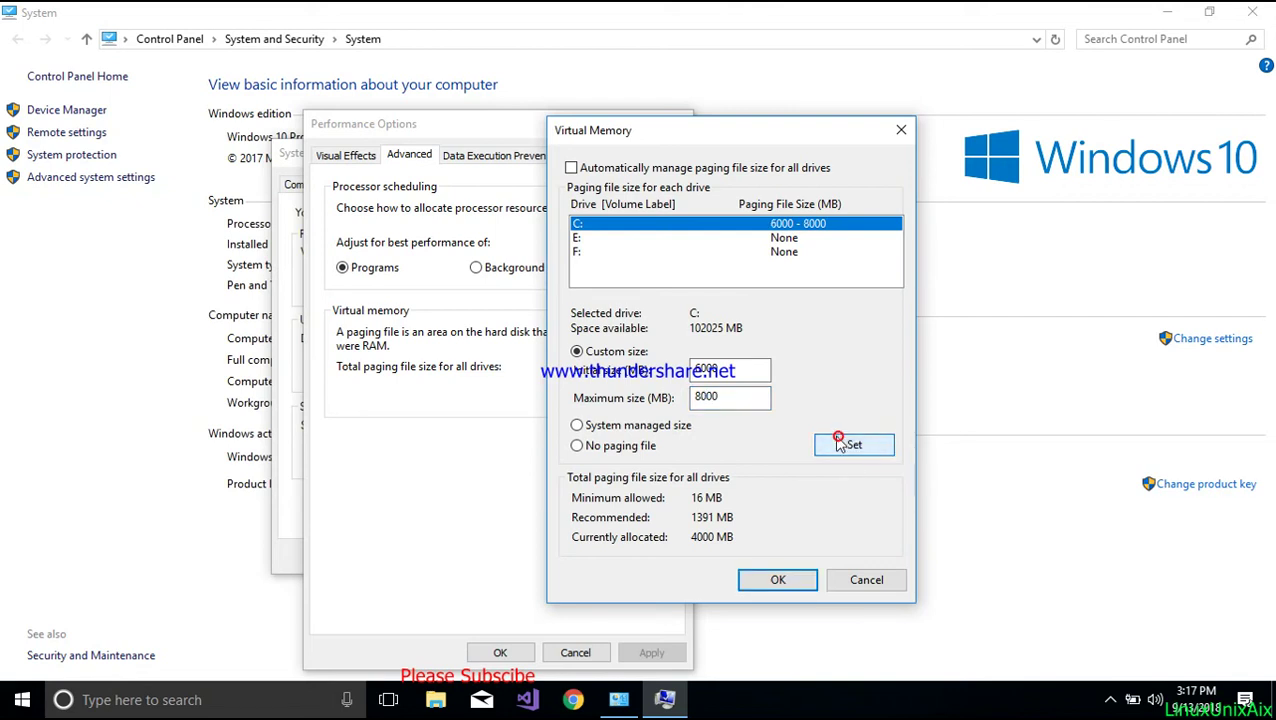
Accept the virtual memory changes, and close the performance, system properties and System windows.
left_click(780, 586)
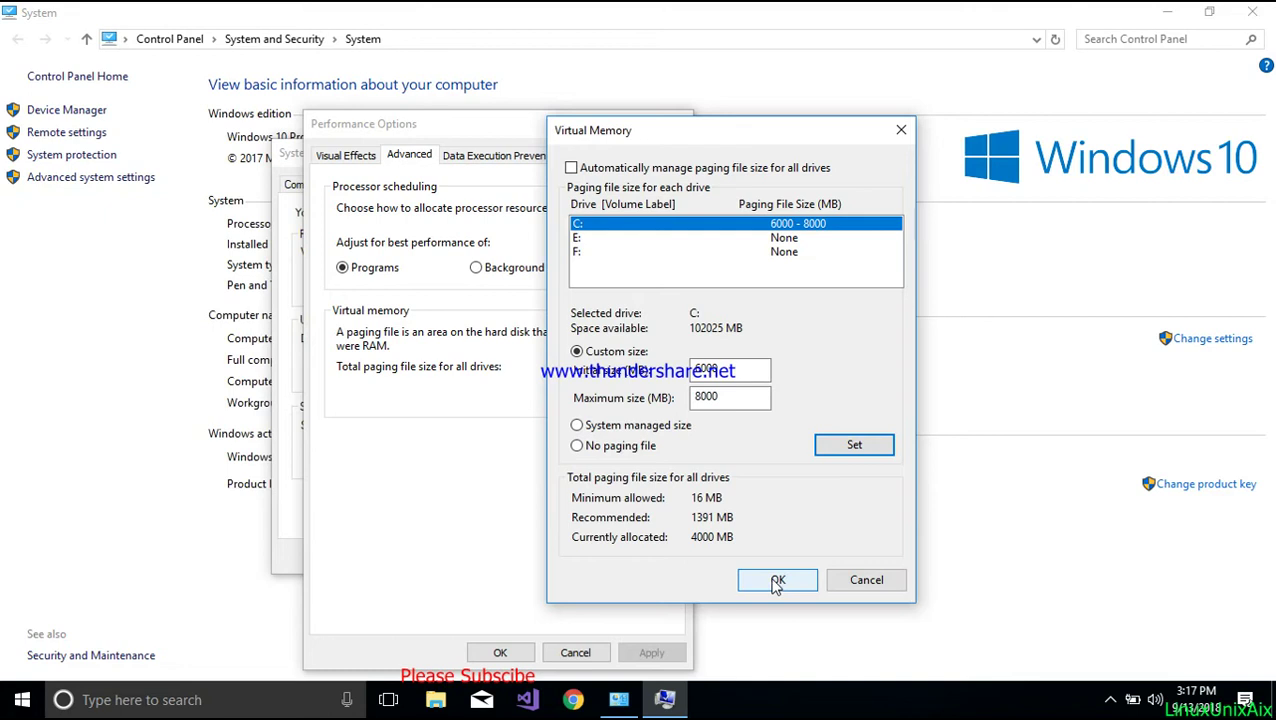
left_click(778, 585)
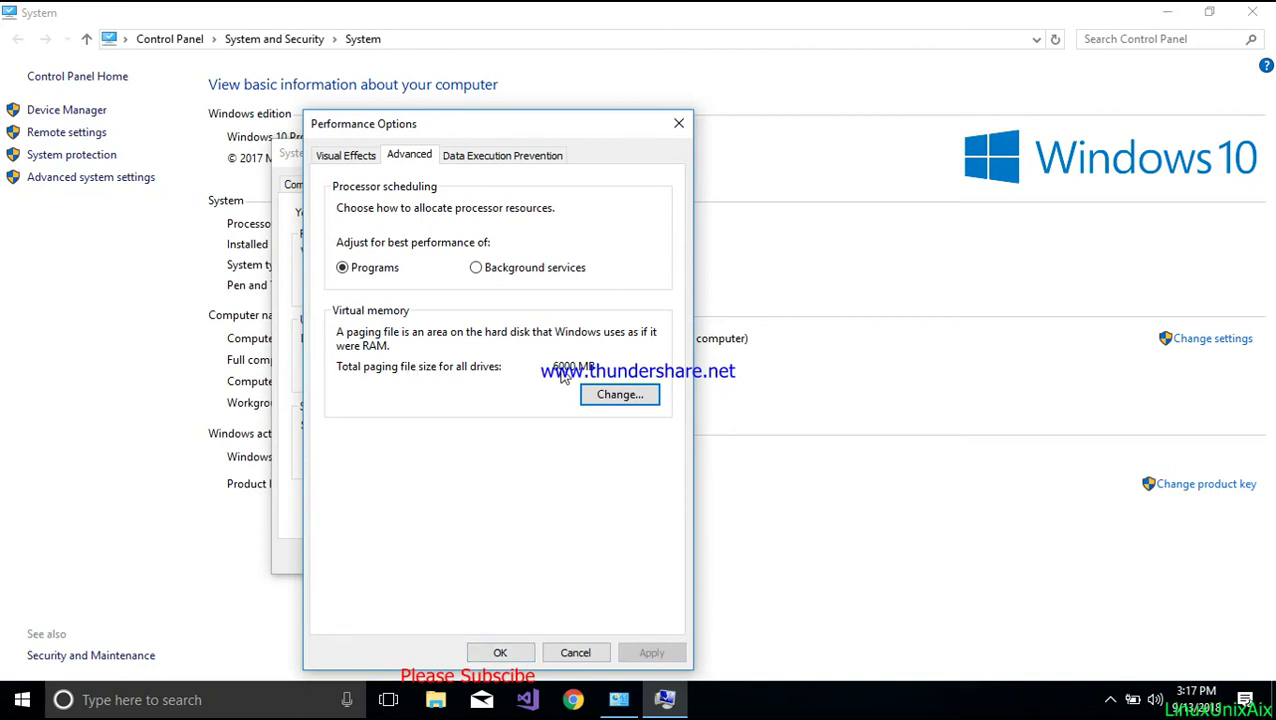
left_click(499, 652)
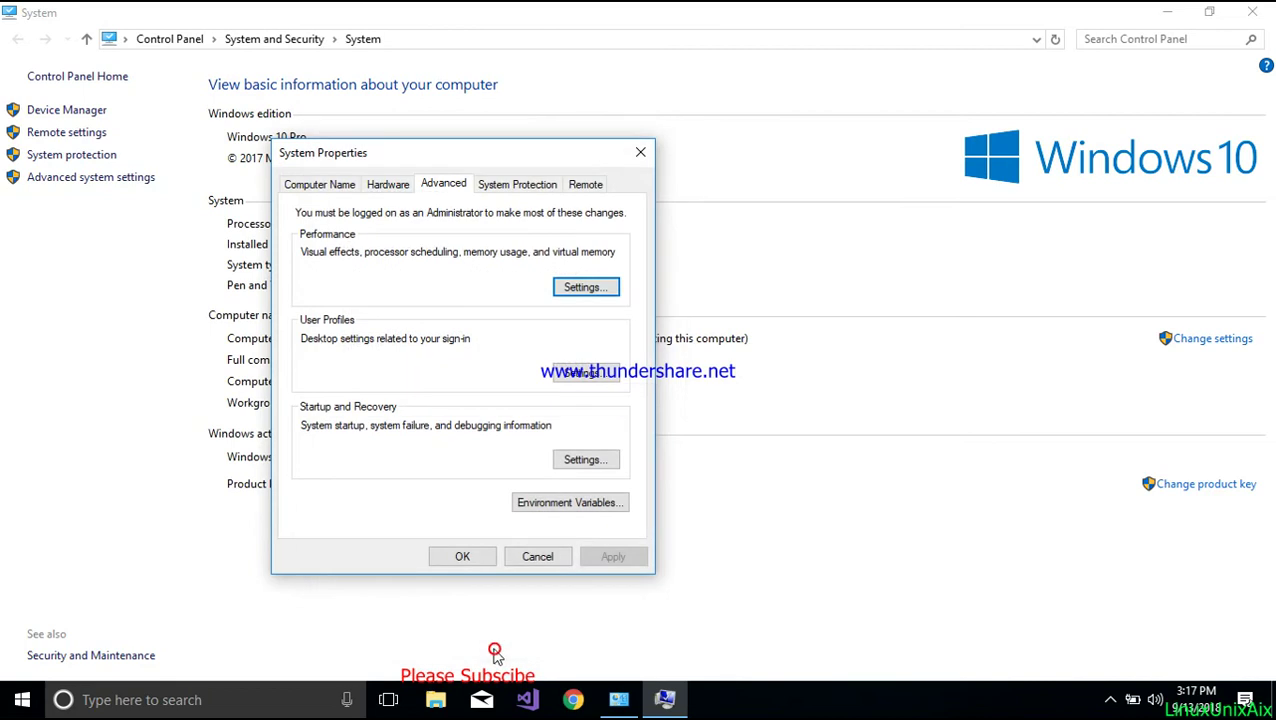
left_click(494, 556)
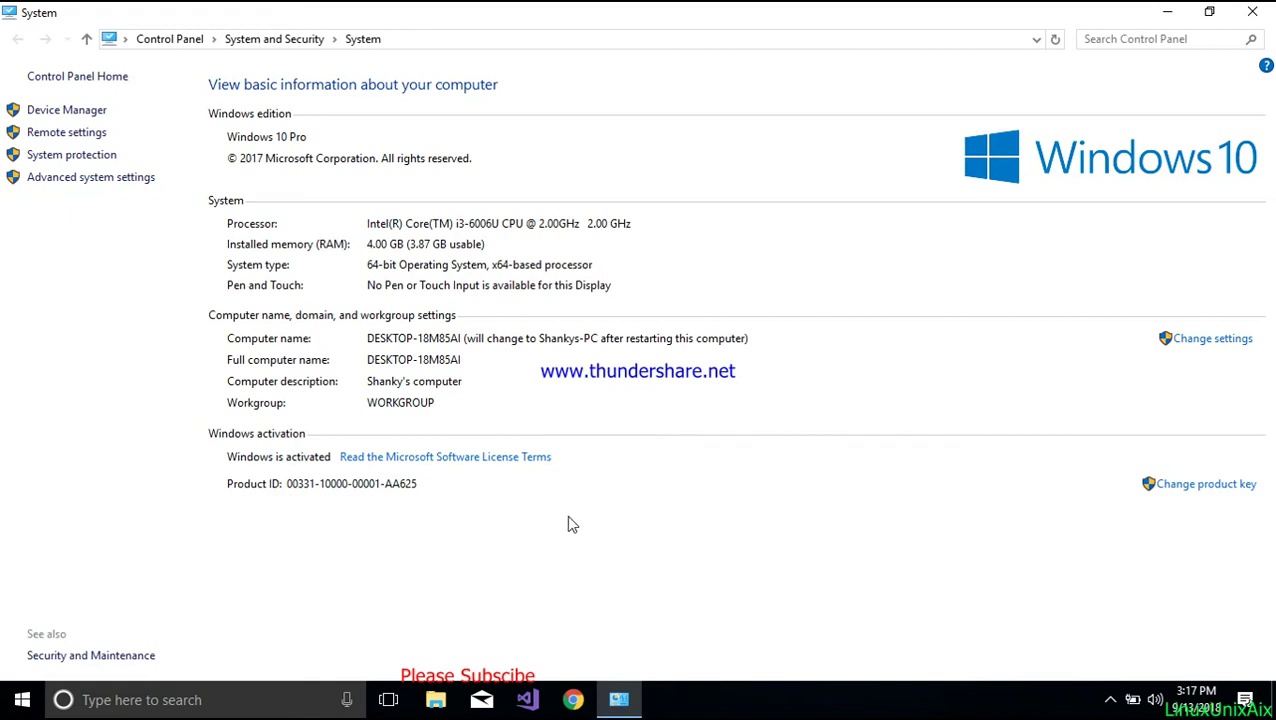
left_click(1252, 11)
right_click(652, 121)
left_click(700, 175)
right_click(753, 100)
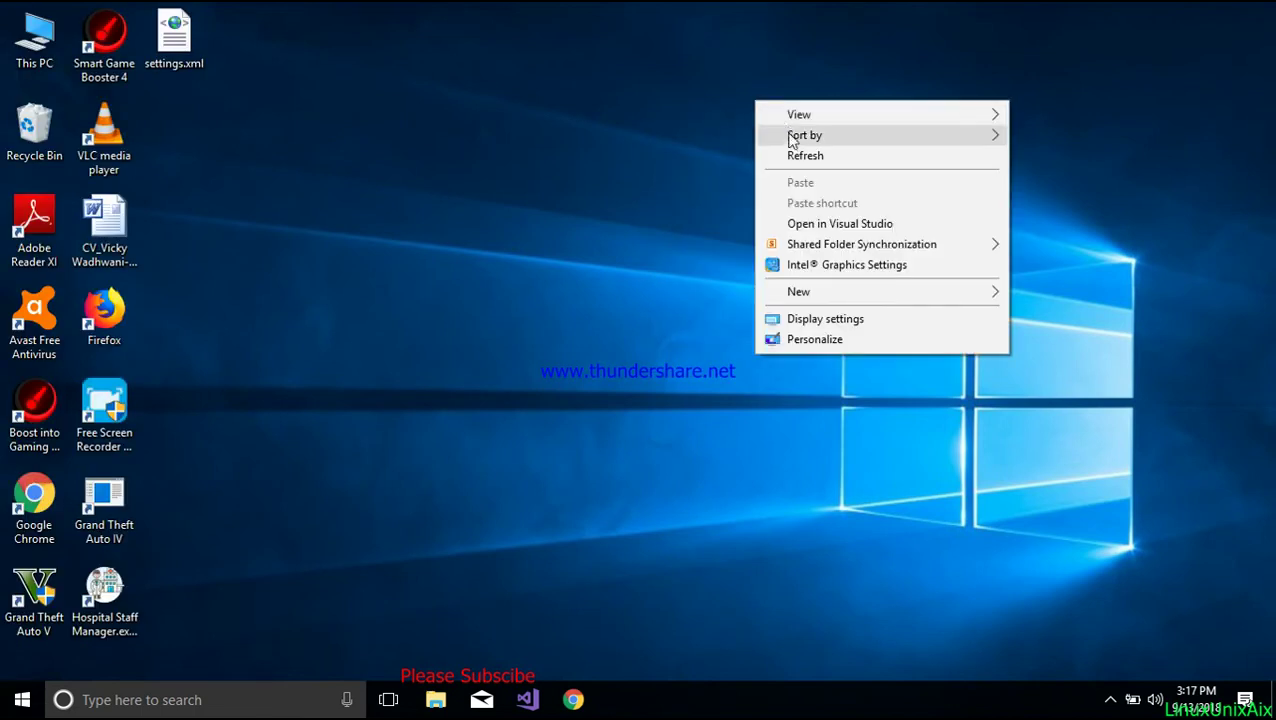
left_click(788, 155)
Examine the CPU and memory performance details, including the RAM slots used, in Task Manager, and close it.
right_click(770, 711)
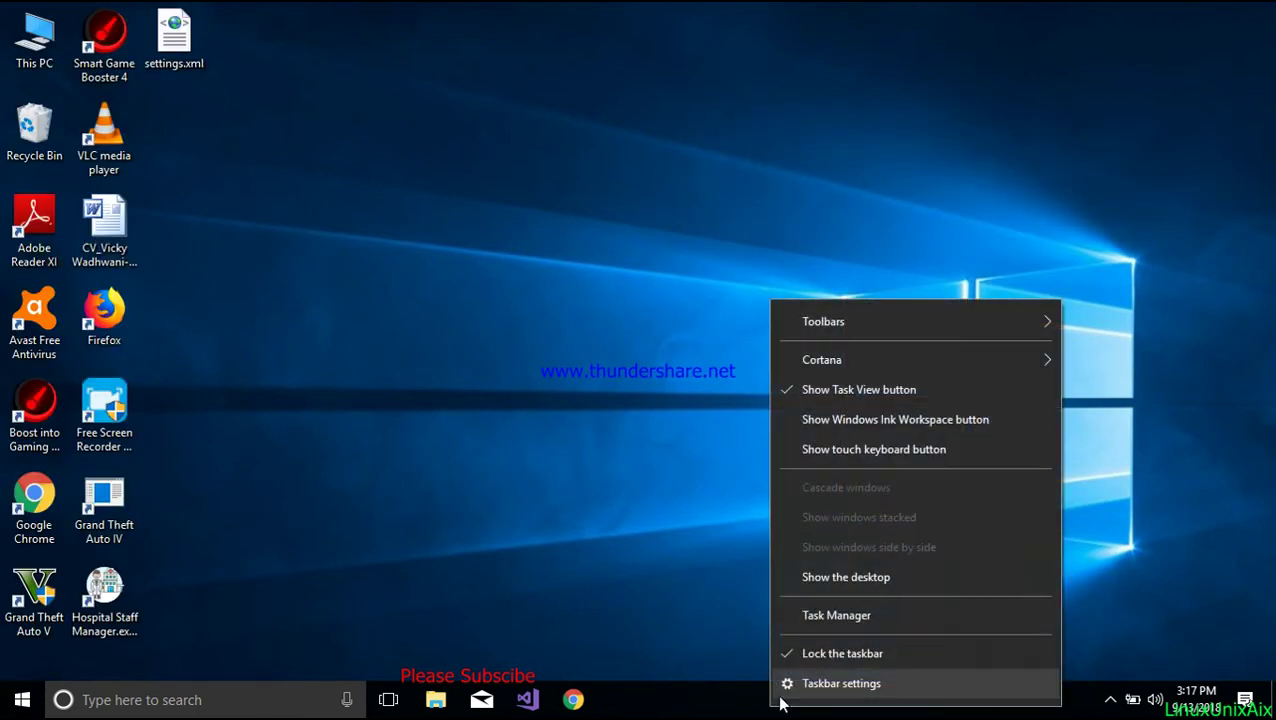
left_click(813, 618)
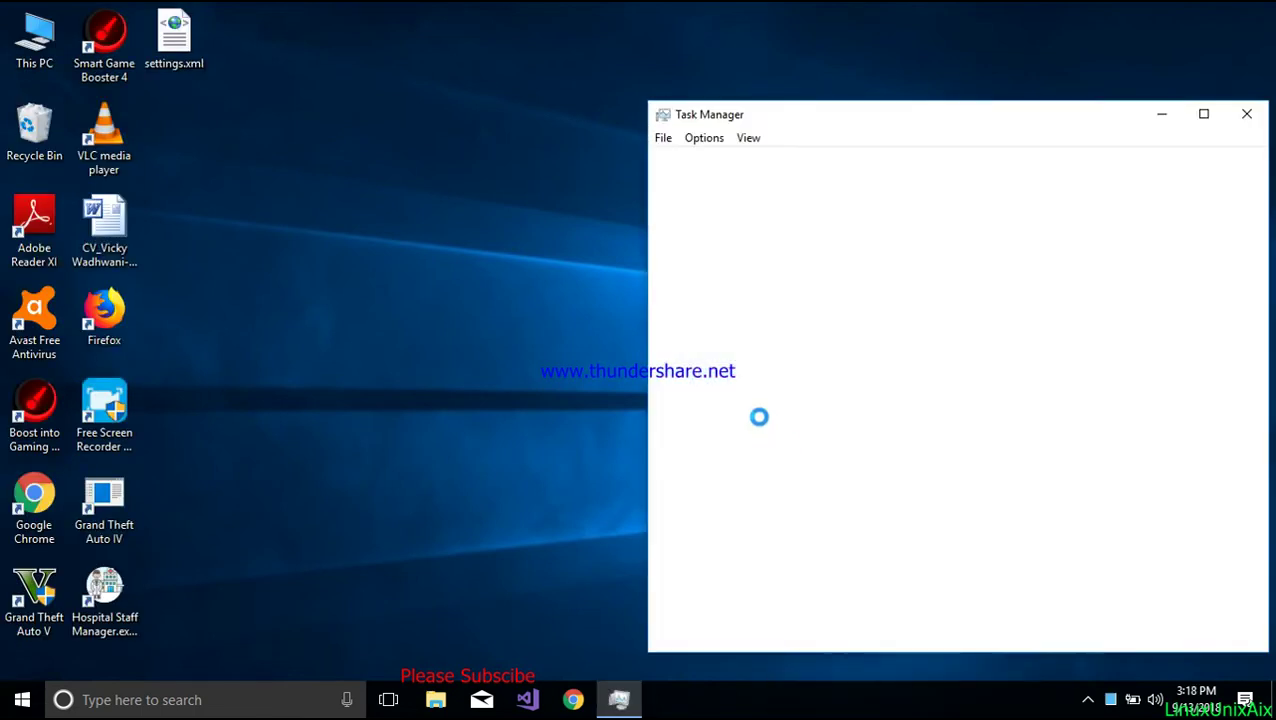
left_click(746, 161)
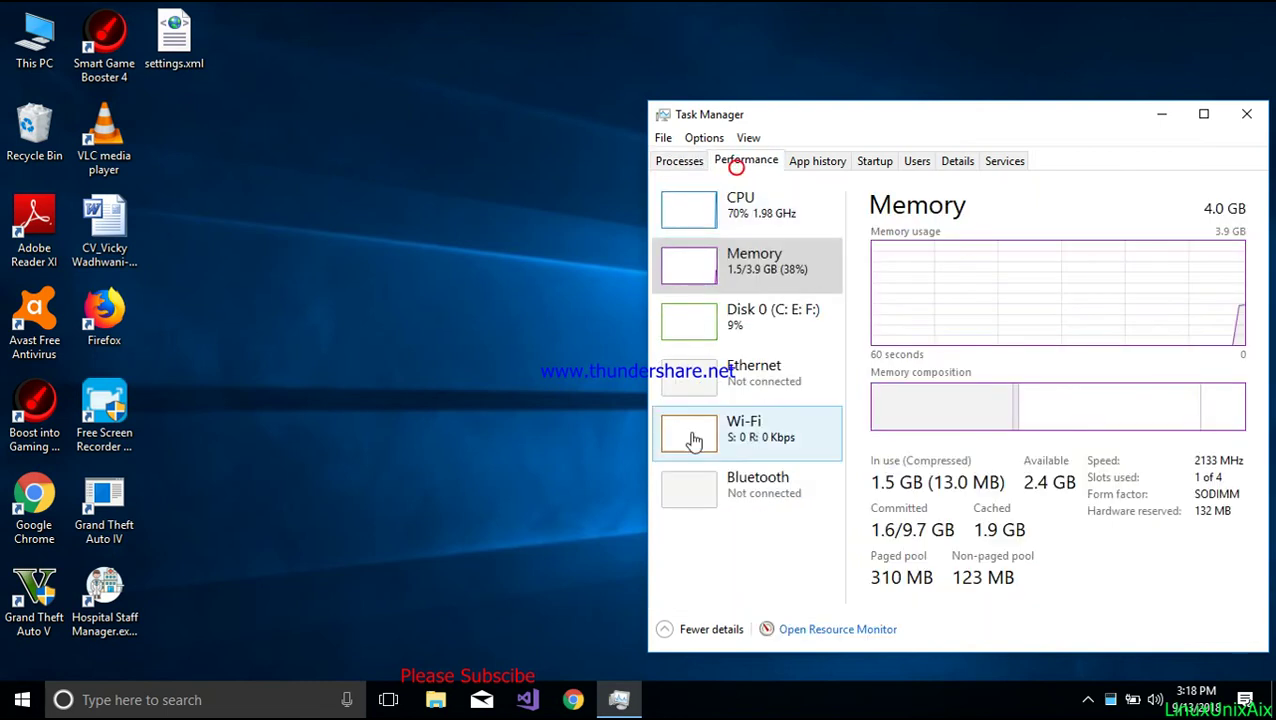
left_click_drag(878, 121, 716, 110)
left_click(600, 186)
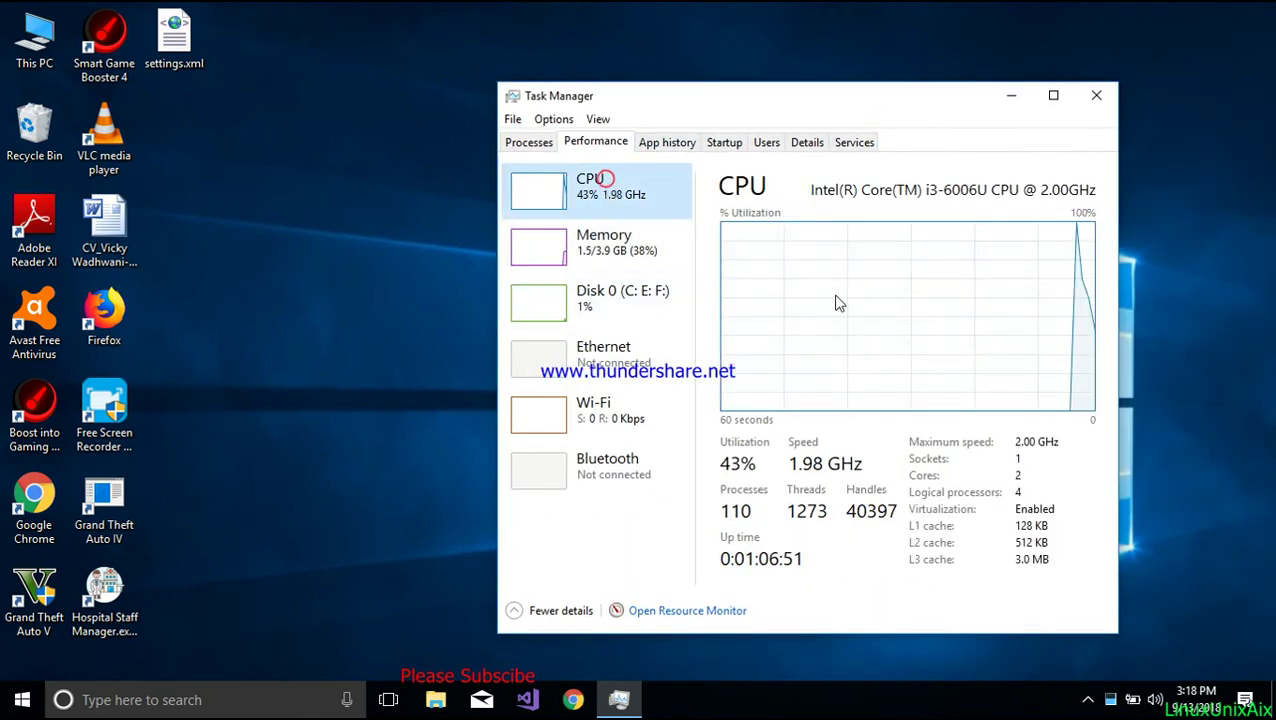
left_click(645, 235)
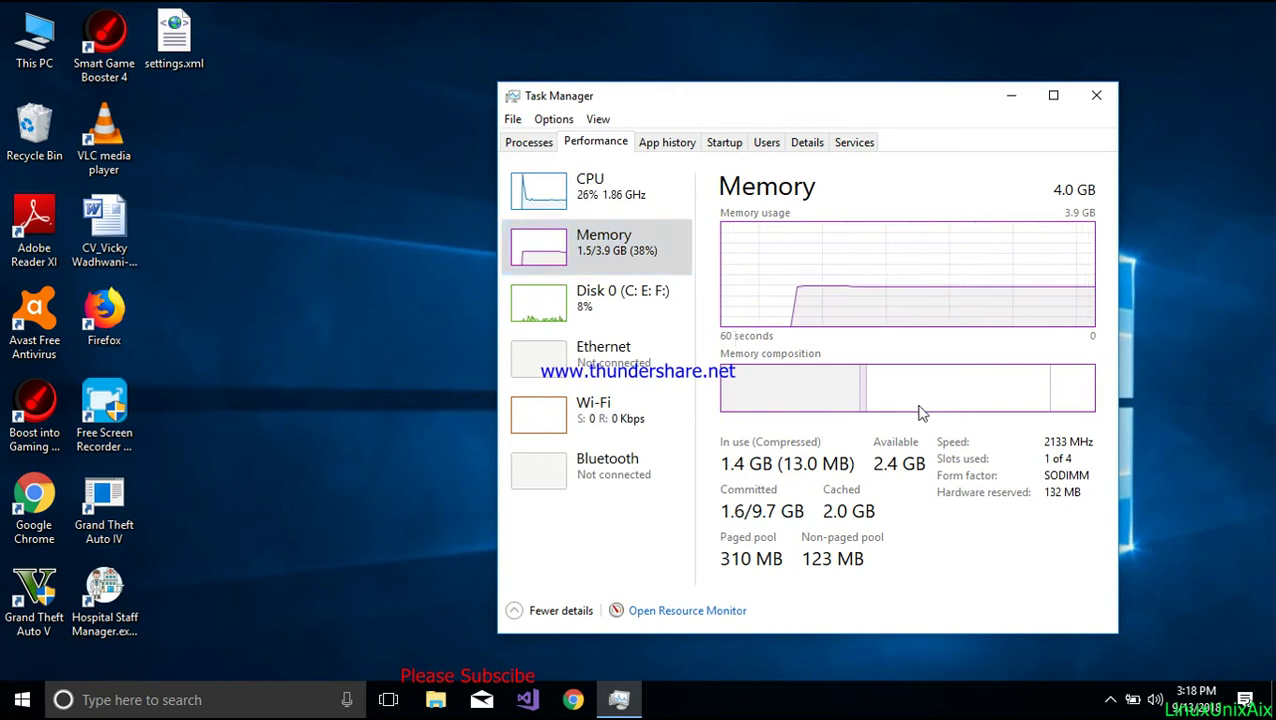
mouse_move(920, 413)
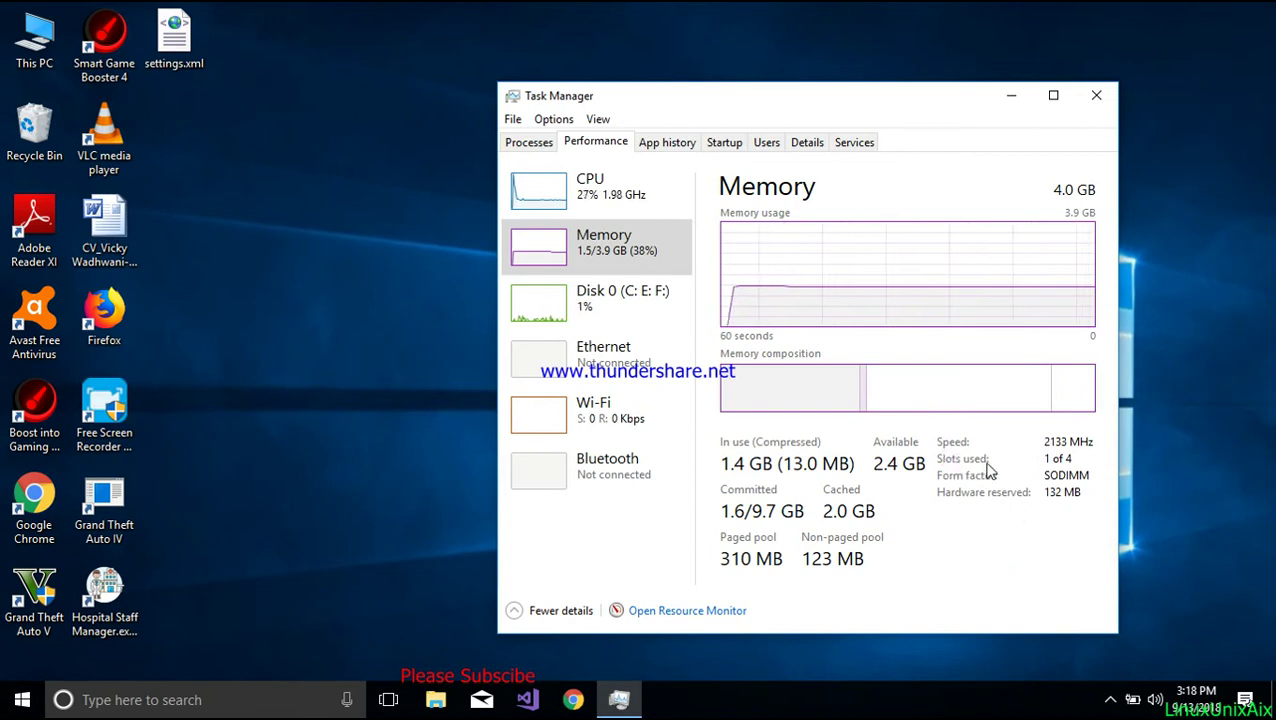
mouse_move(1064, 464)
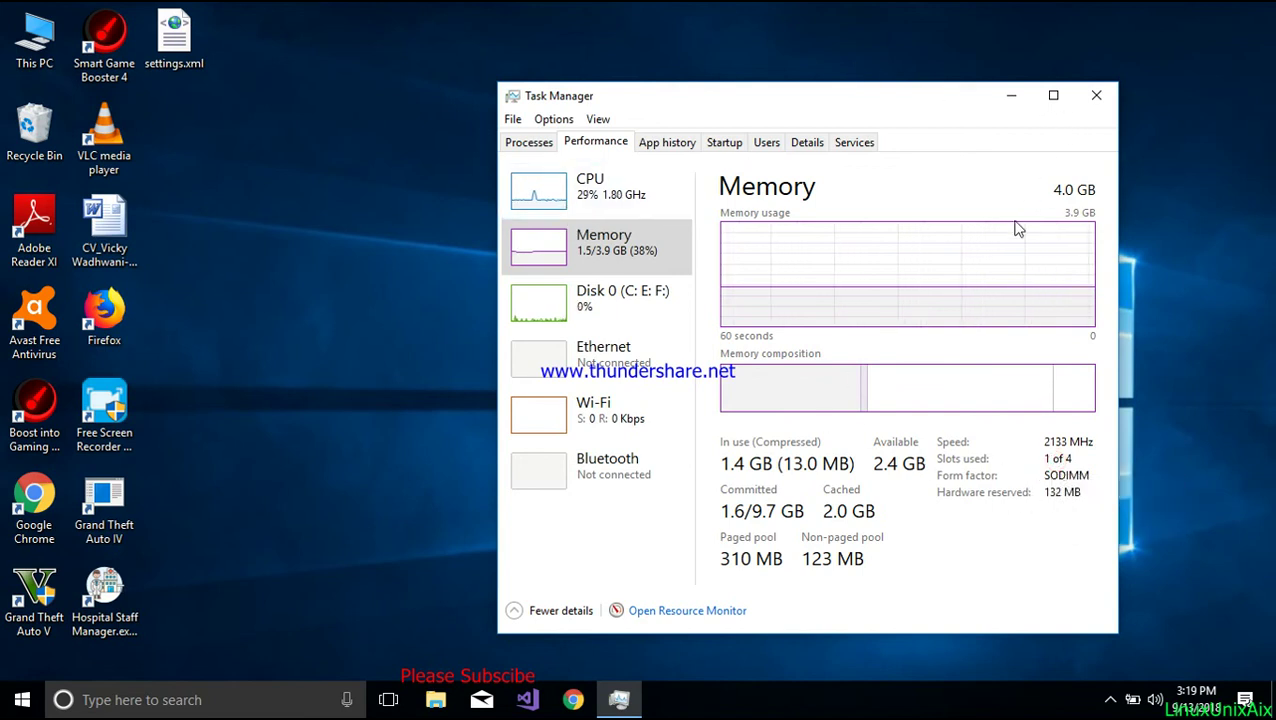
left_click(1096, 95)
right_click(693, 173)
left_click(763, 231)
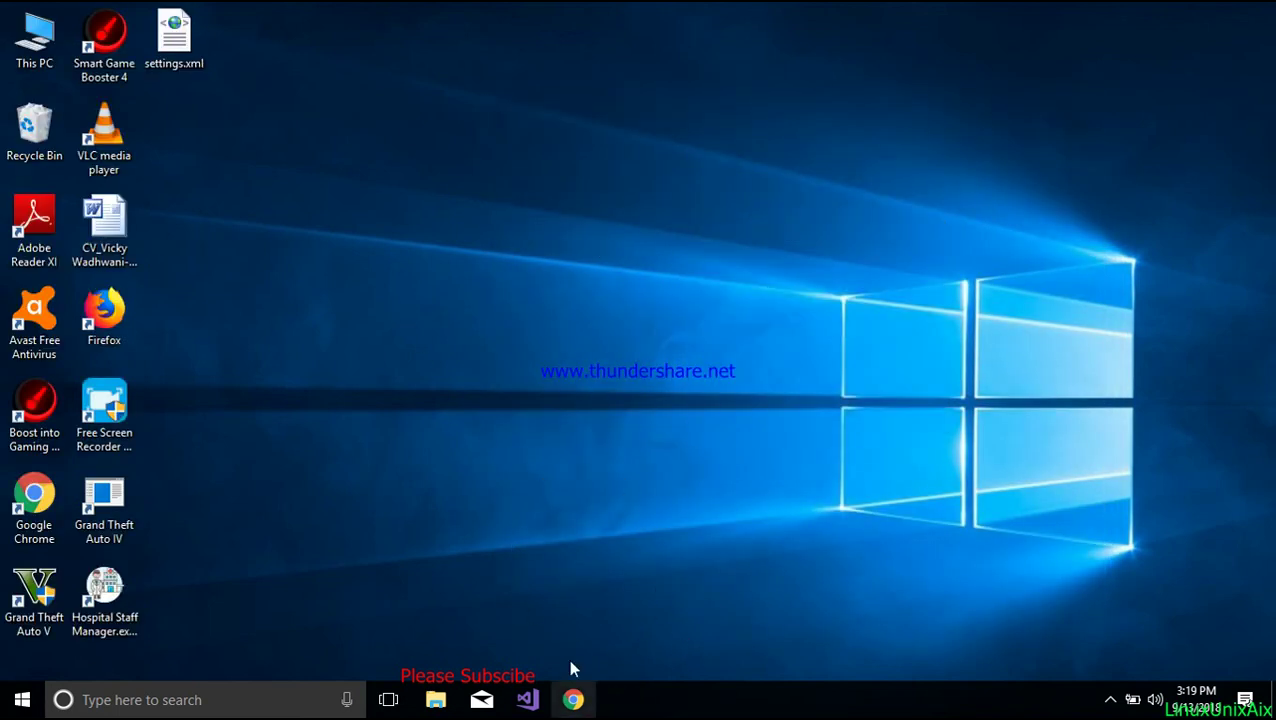
Open the channel page youtube.com/linuxunixaix in Google Chrome.
left_click(585, 702)
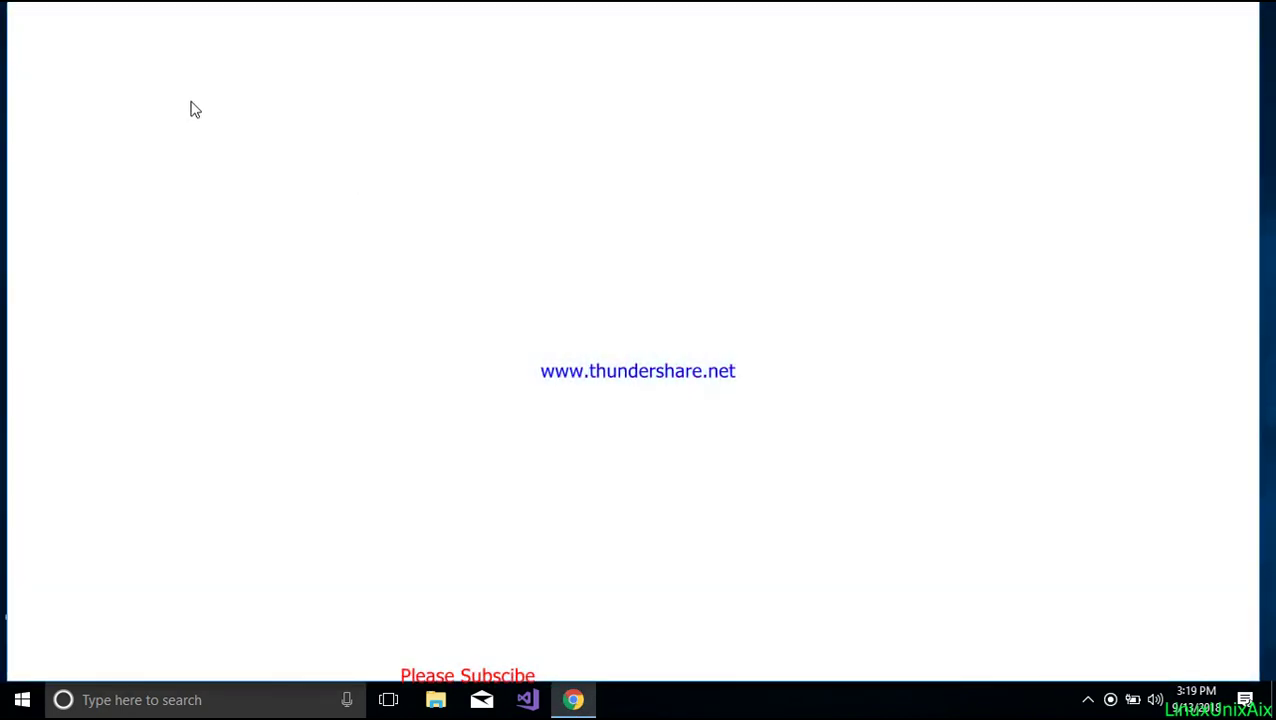
type("youtube.com")
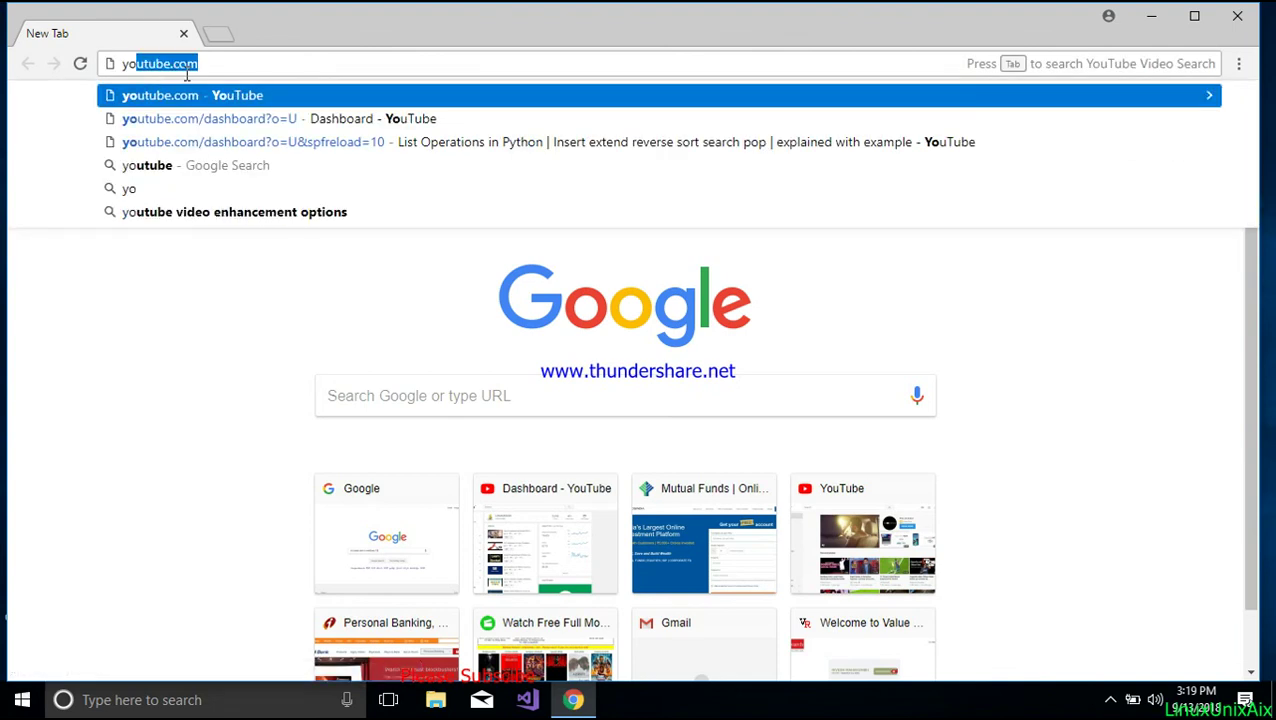
key("Right")
type("/linu")
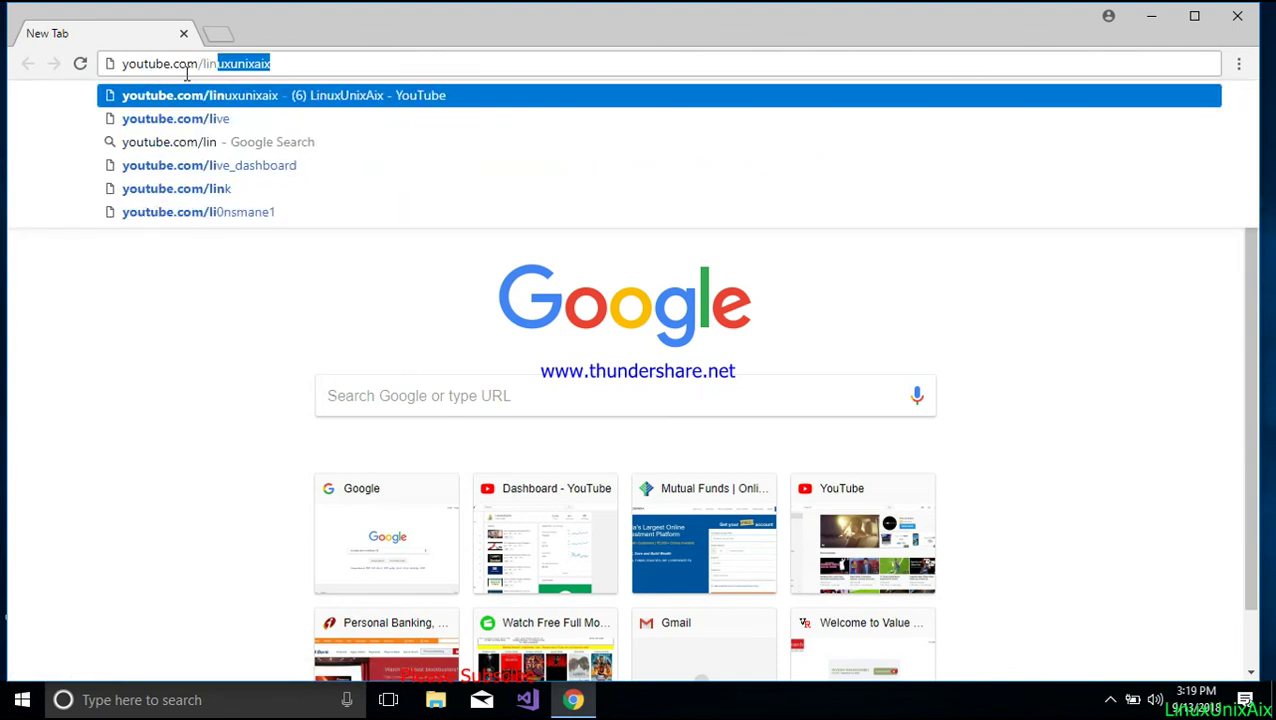
key("Return")
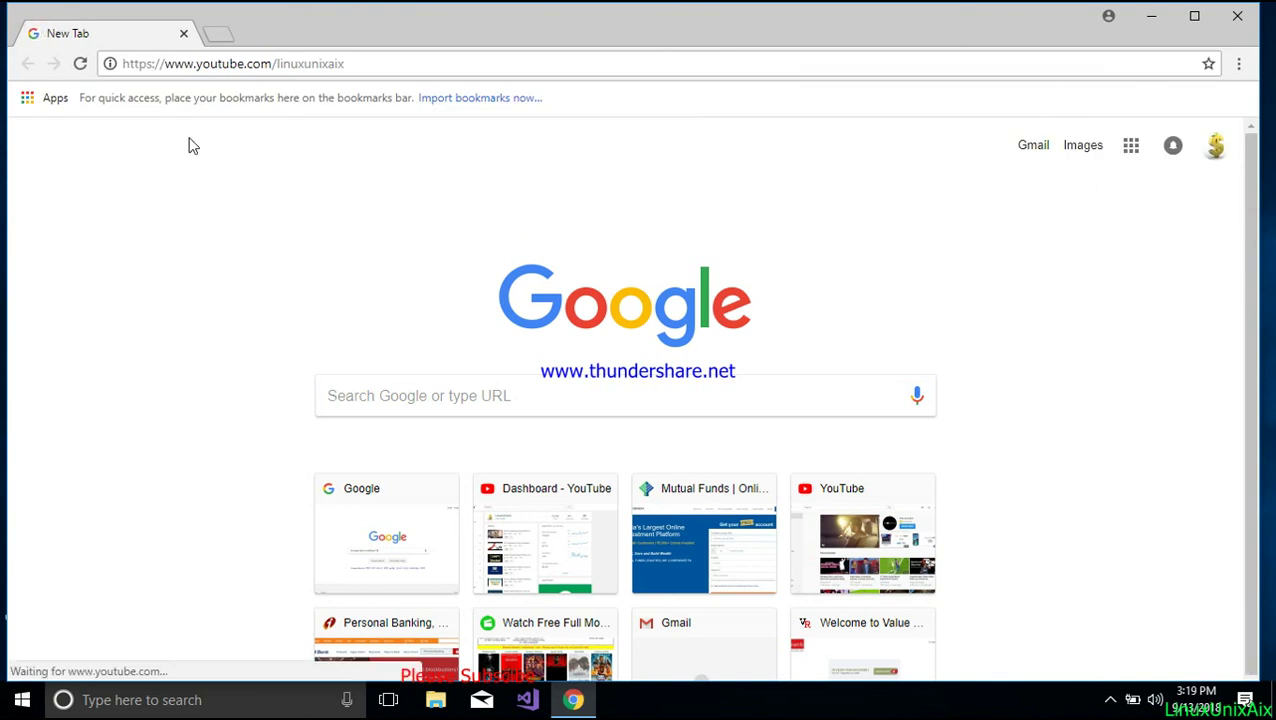